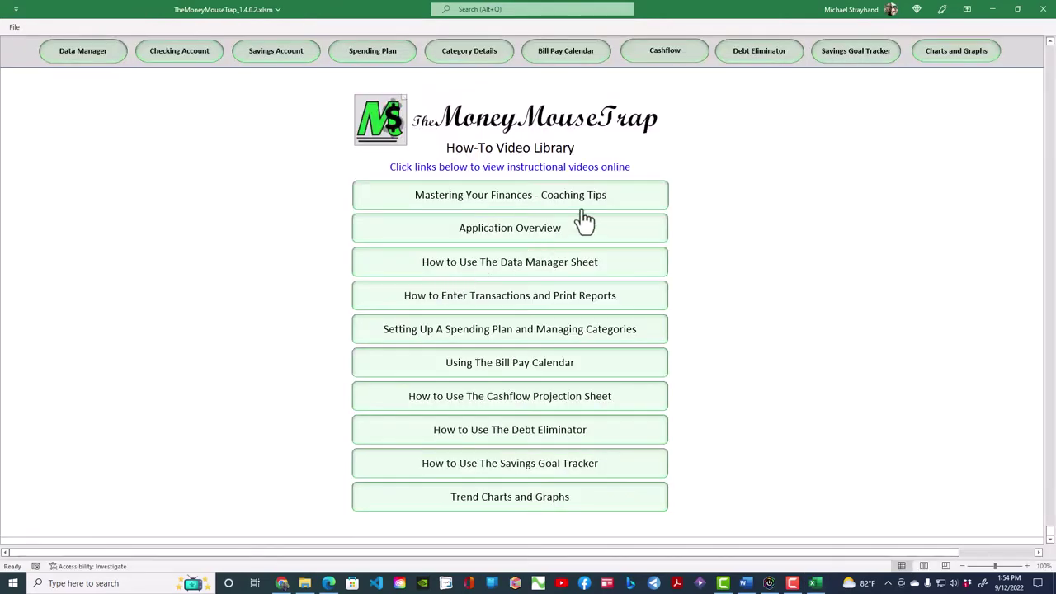
Step: Save the workbook as a secure Excel file named YourMoney CU in the MMT Demo folder inside MouseTrapFinancial(DeskTop) on the C: drive
left_click(14, 27)
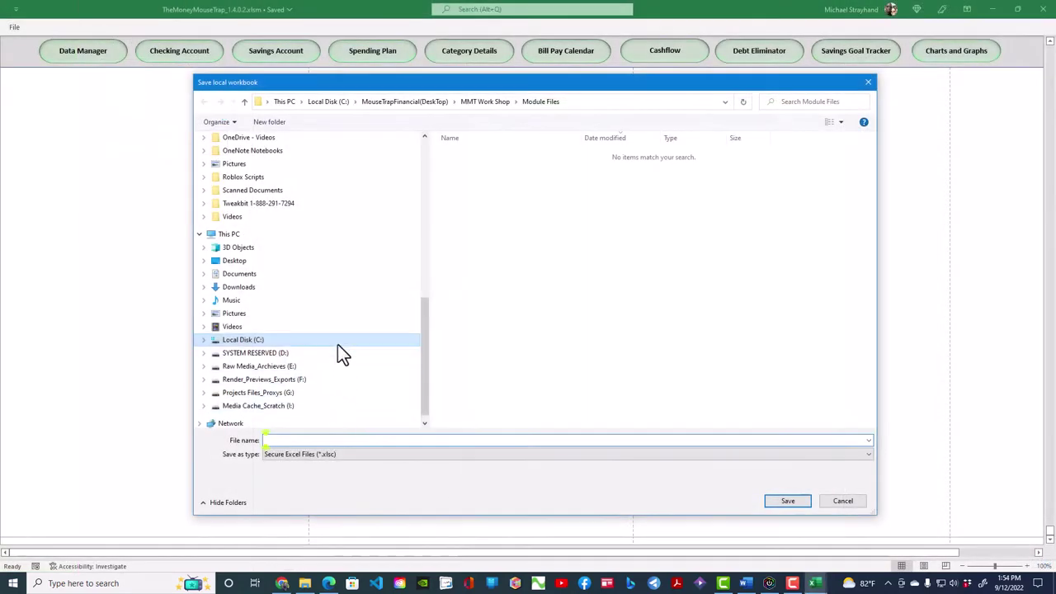
left_click(340, 341)
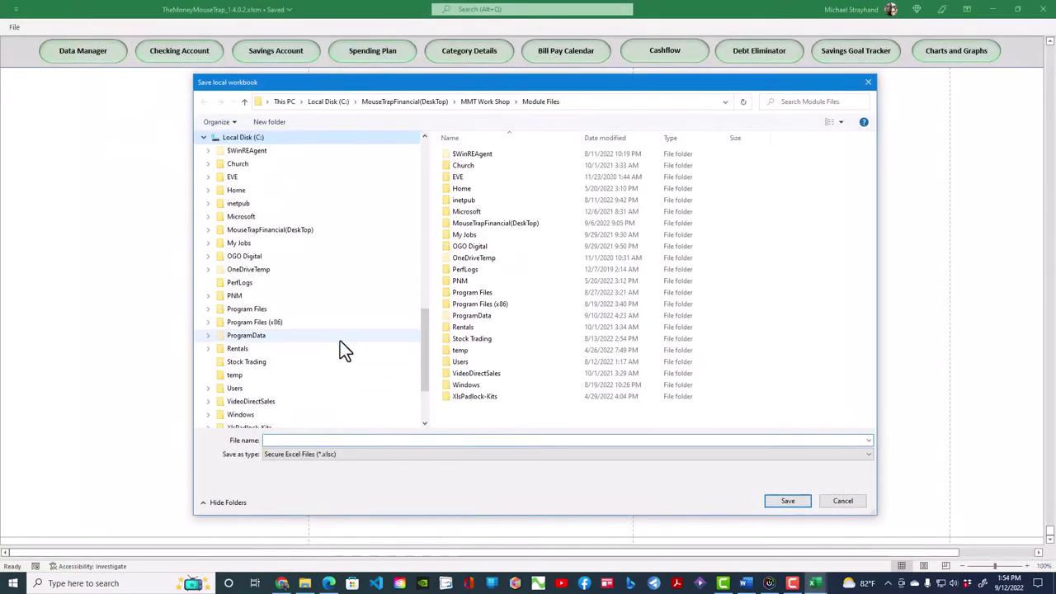
left_click(499, 225)
double_click(499, 225)
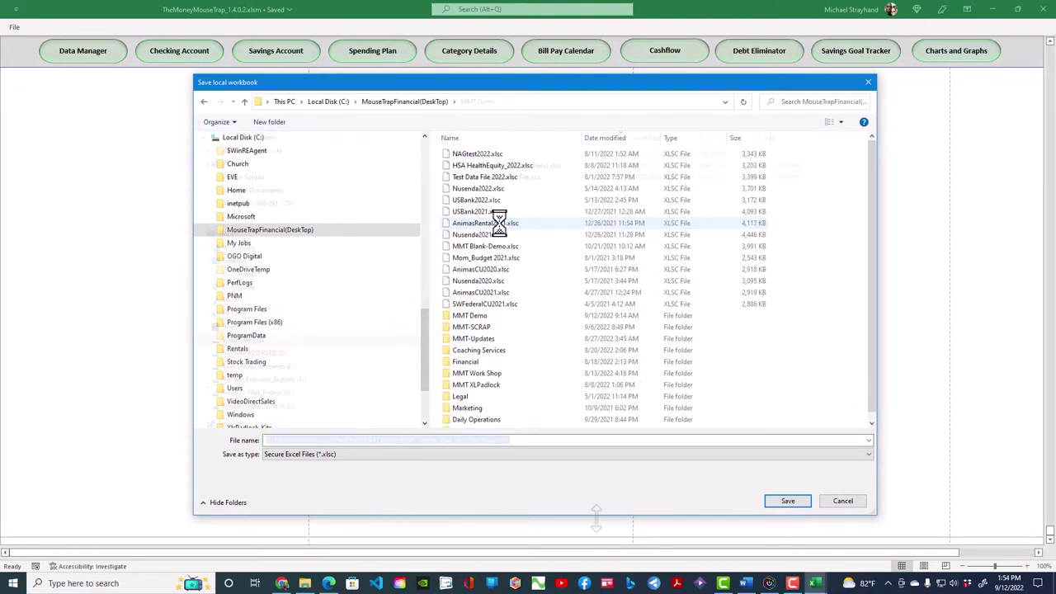
double_click(501, 216)
key("BackSpace")
type("Yo")
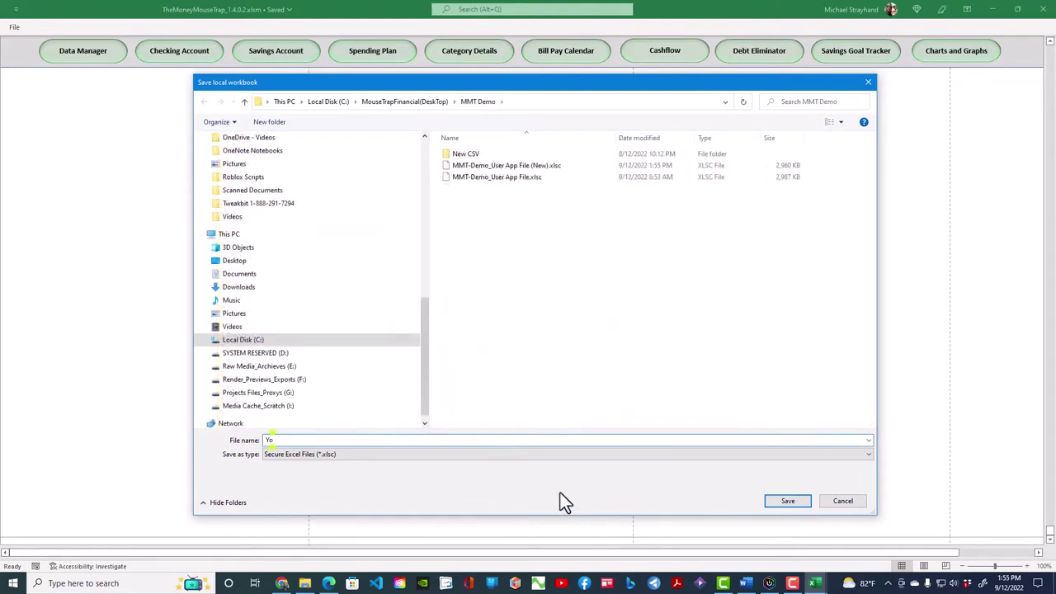
type("urMoney CU")
left_click(784, 501)
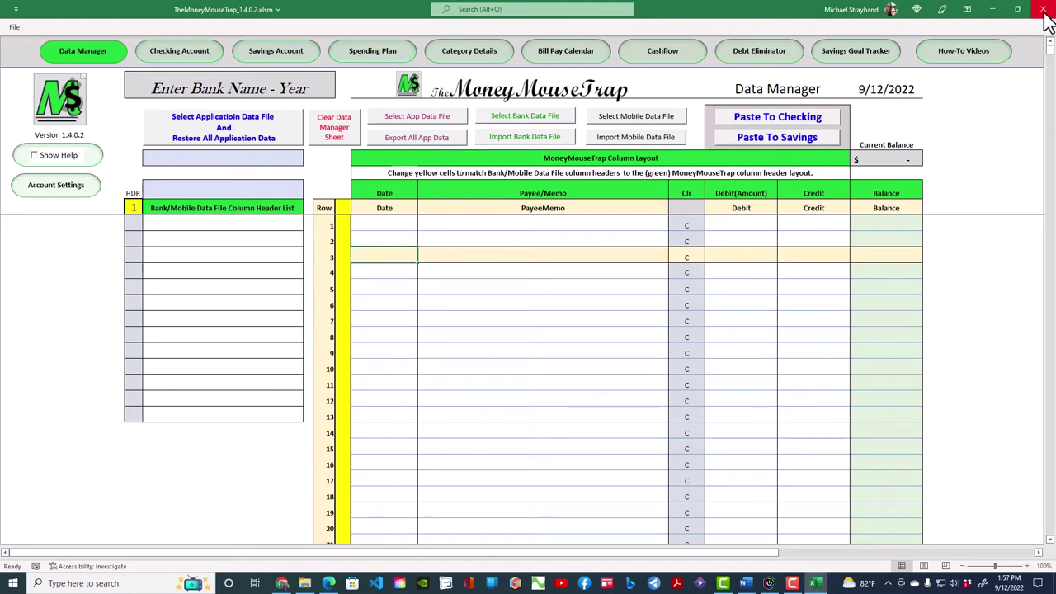
Step: Close the workbook and save its changes to YourMoney CU 2022.xlsc in the MMT Demo folder
left_click(1043, 12)
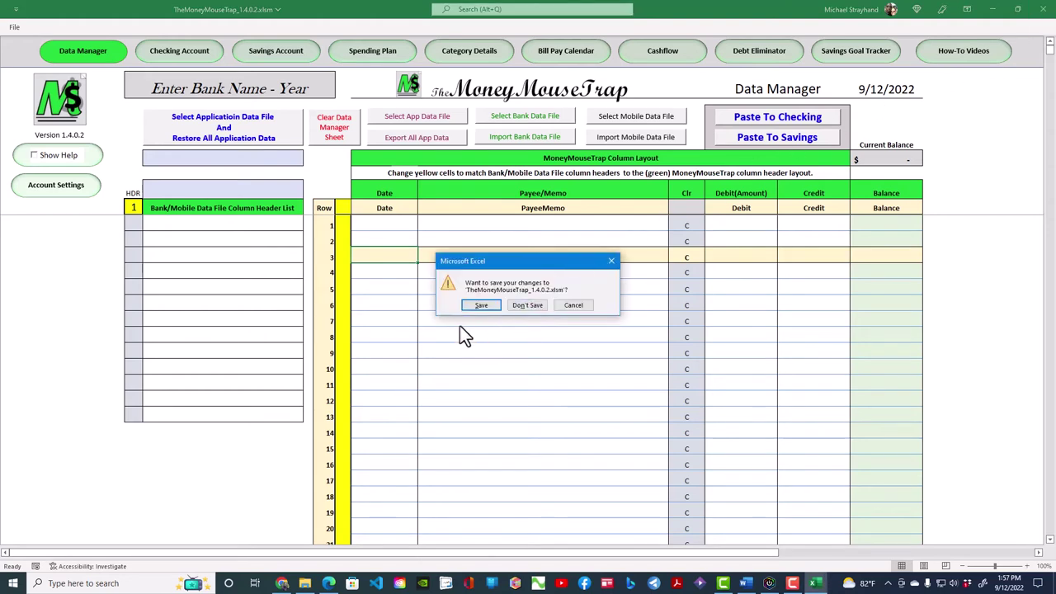
left_click(481, 305)
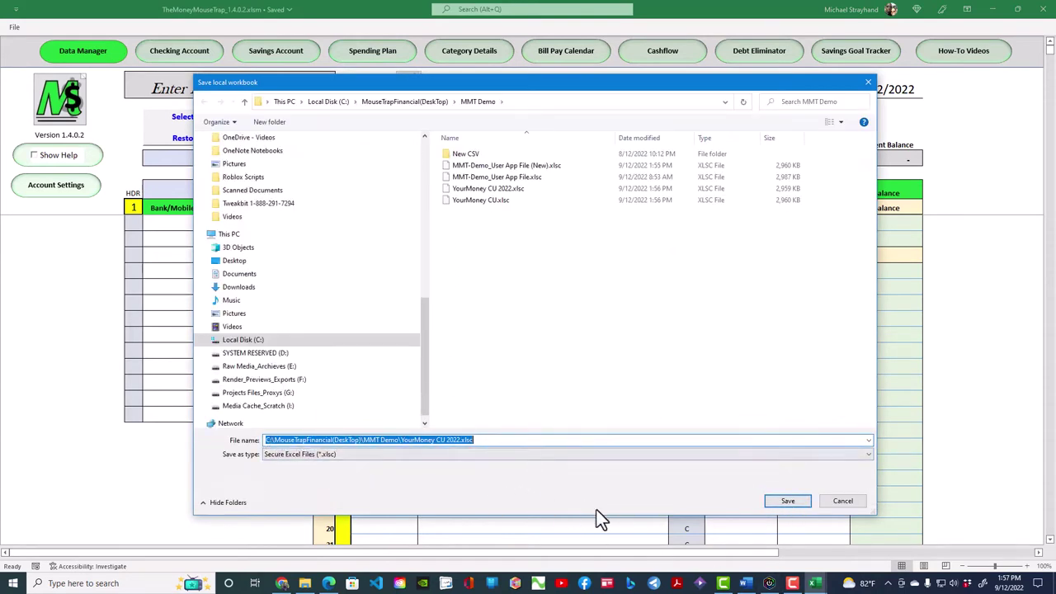
left_click(791, 503)
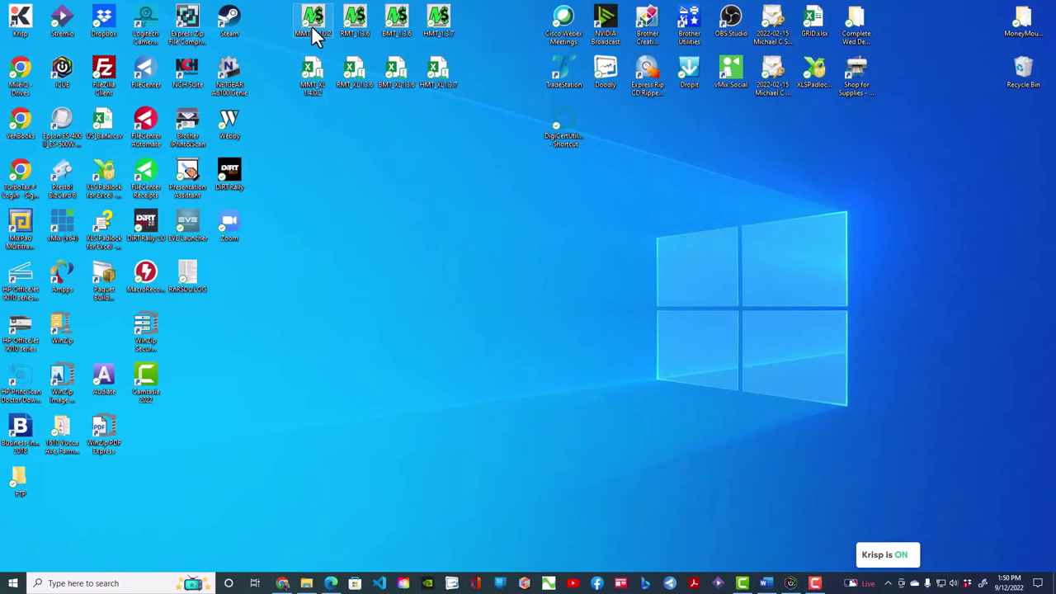
Step: Start TheMoneyMouseTrap from the desktop and load a recent save
double_click(311, 25)
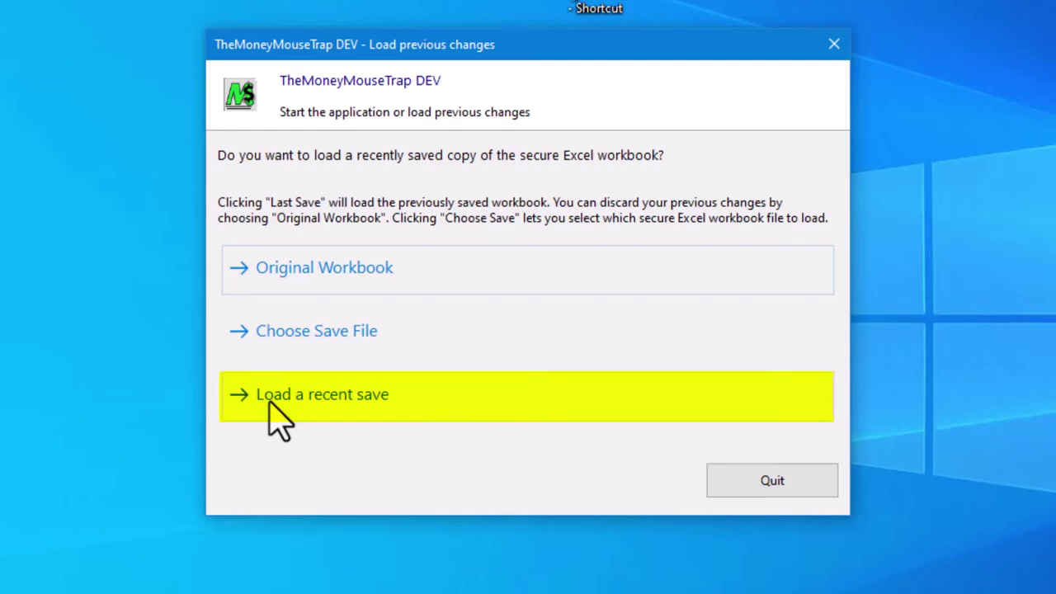
left_click(278, 404)
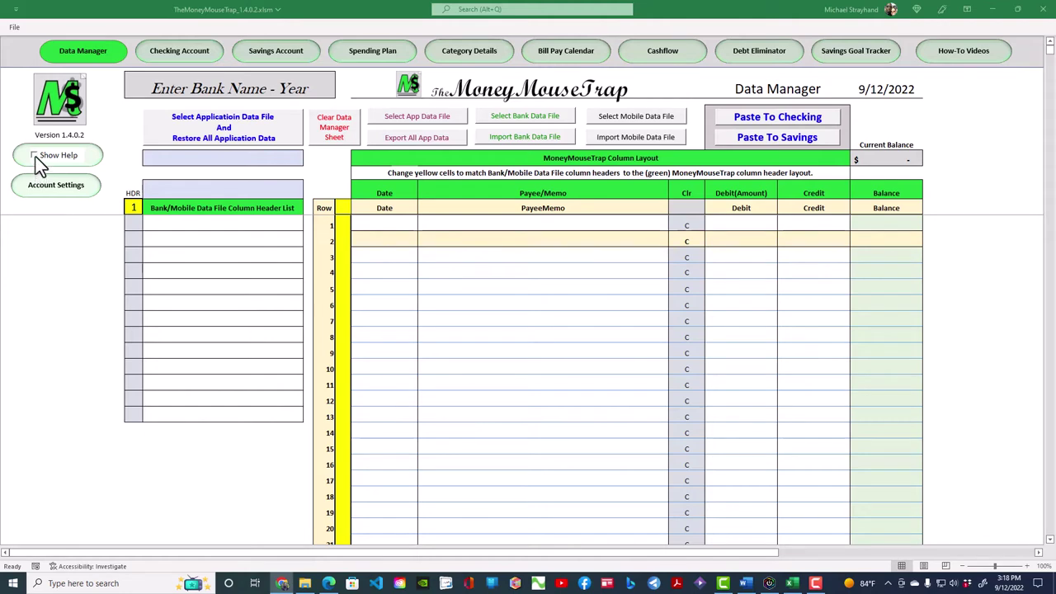
Step: Show and hide the help callouts on the Data Manager sheet and open the account settings
left_click(35, 156)
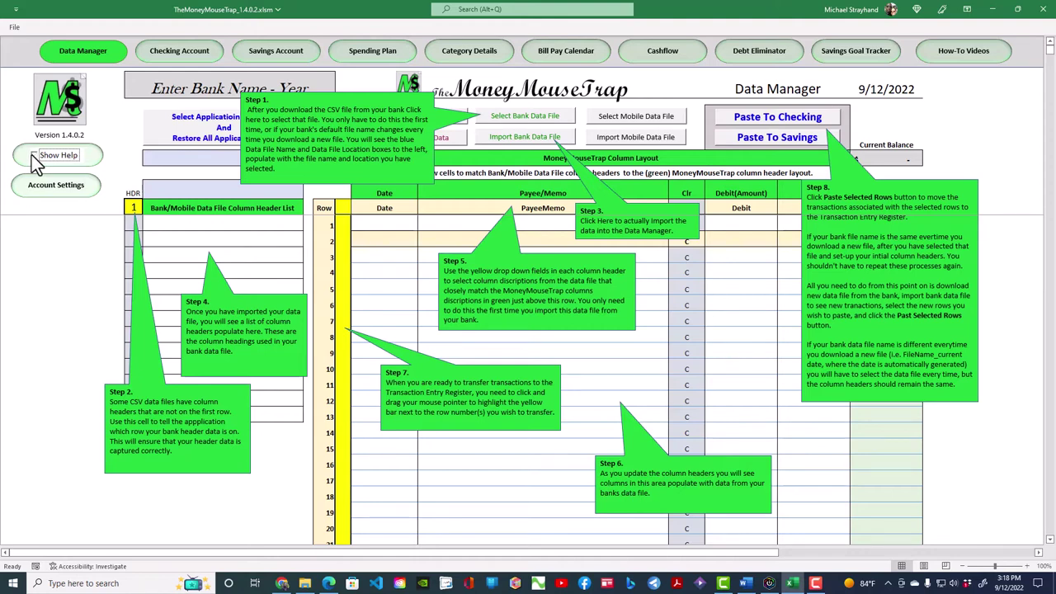
left_click(34, 156)
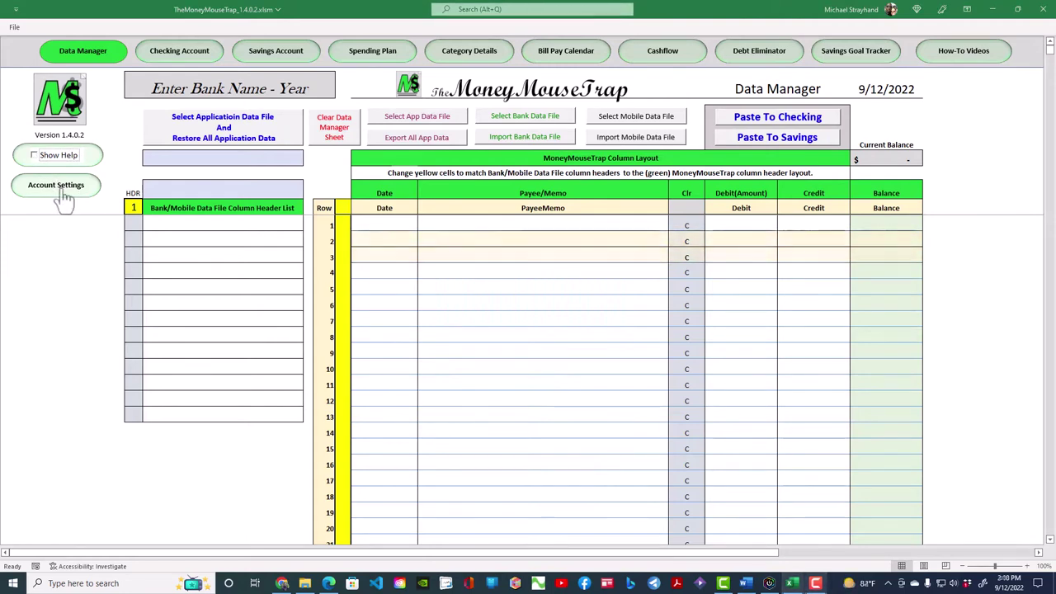
left_click(56, 185)
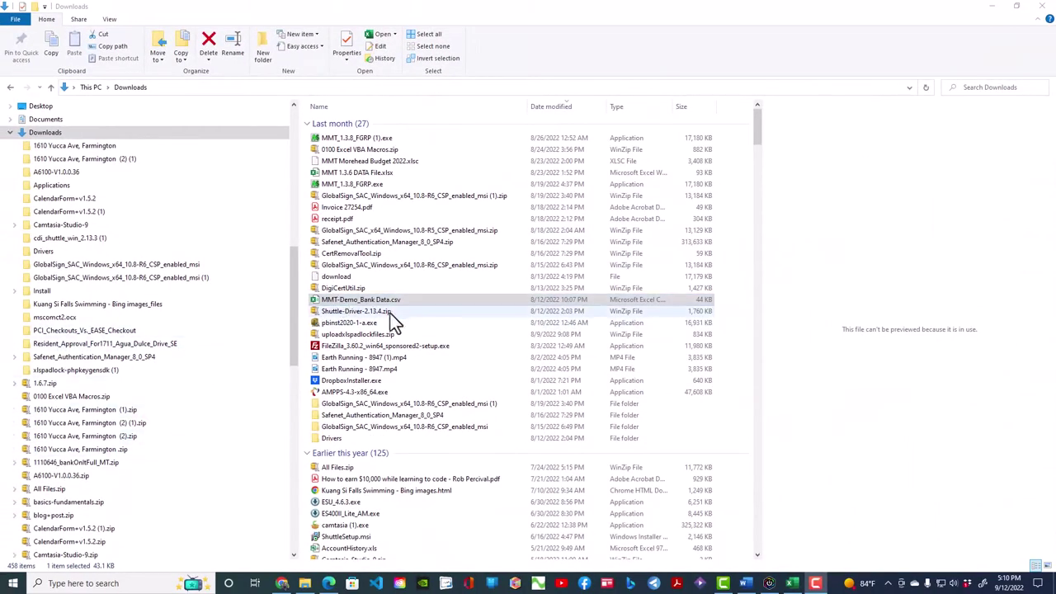
Step: Open the downloaded bank file MMT-Demo_Bank Data.csv from the Downloads folder in File Explorer
left_click(394, 298)
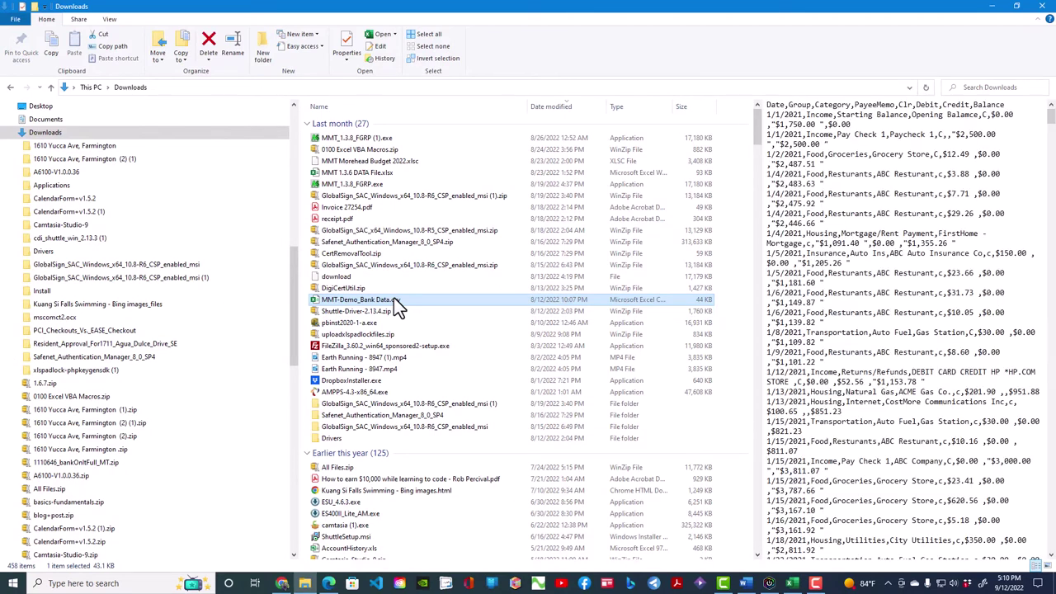
double_click(394, 299)
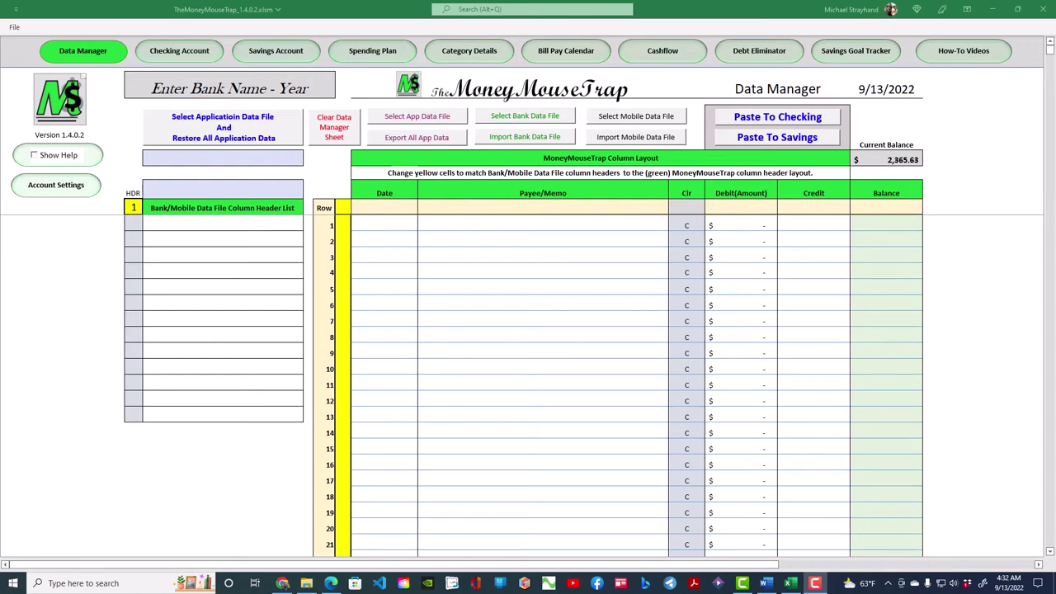
Step: Select MMT-Demo_Bank Data_Sep2022.csv as the bank data file and import its data into the Data Manager sheet
left_click(515, 119)
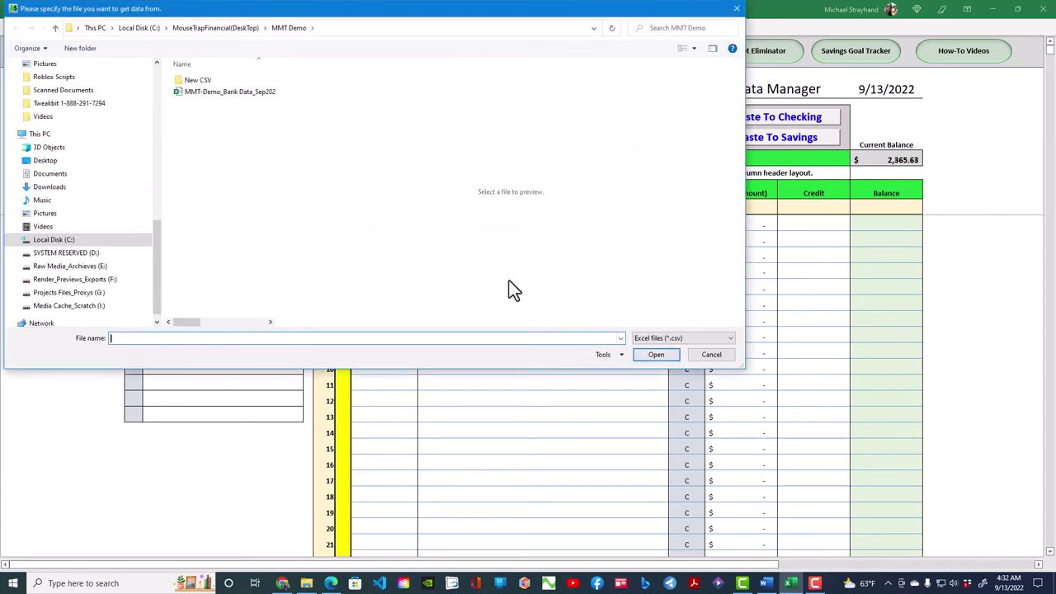
left_click(245, 90)
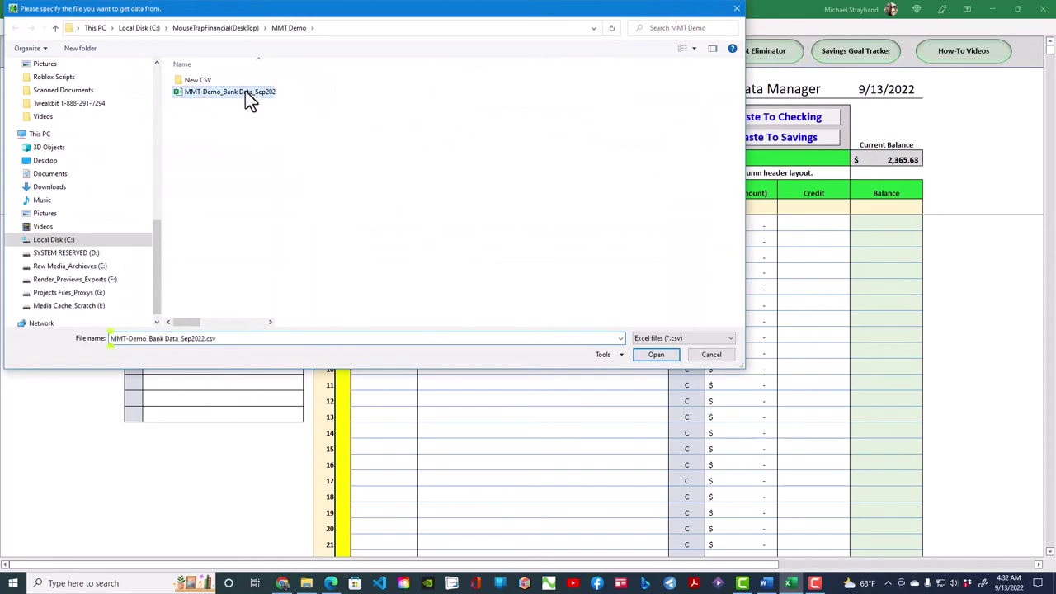
left_click(654, 351)
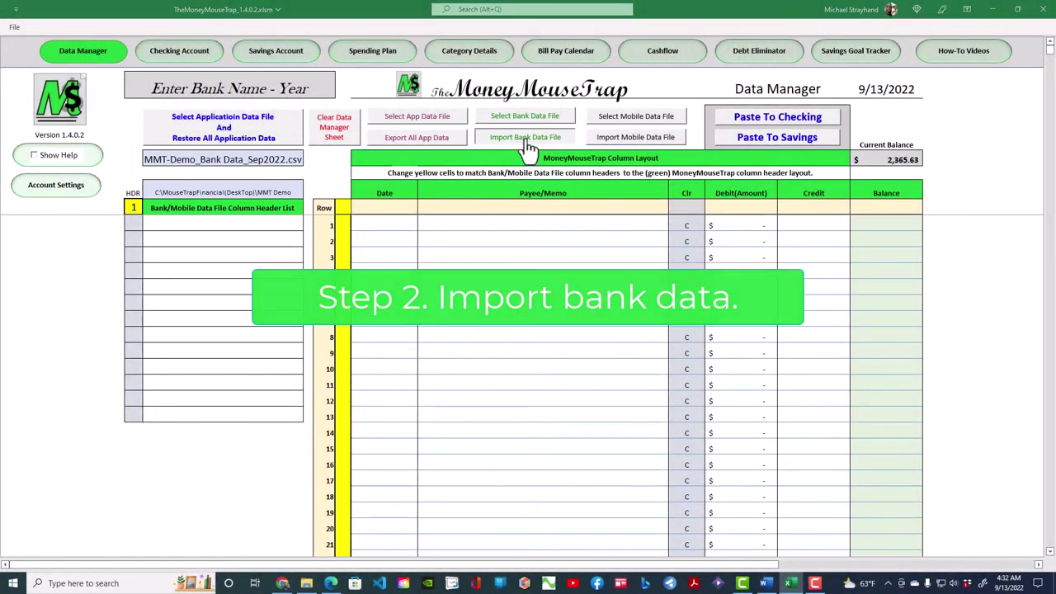
left_click(527, 138)
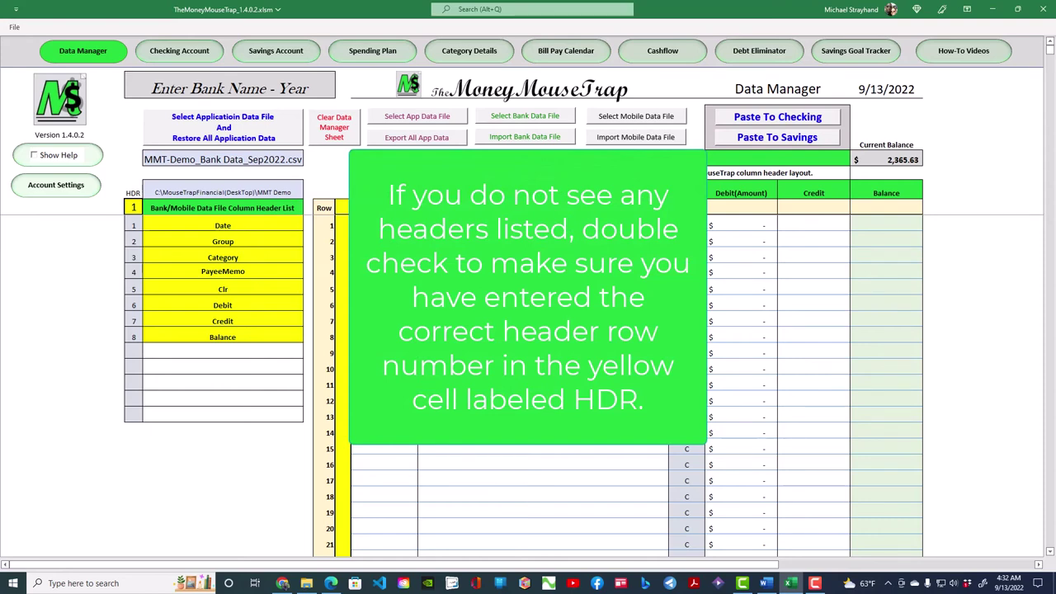
Step: Map the Date column to the bank file's Date header and the Payee/Memo column to its PayeeMemo header
left_click(385, 208)
left_click(421, 210)
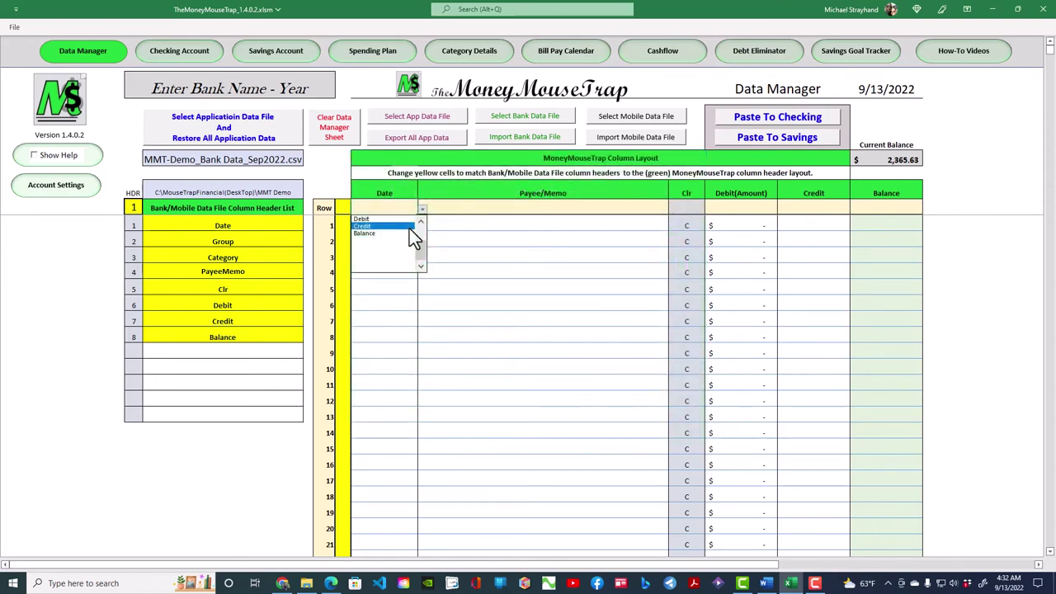
left_click(399, 217)
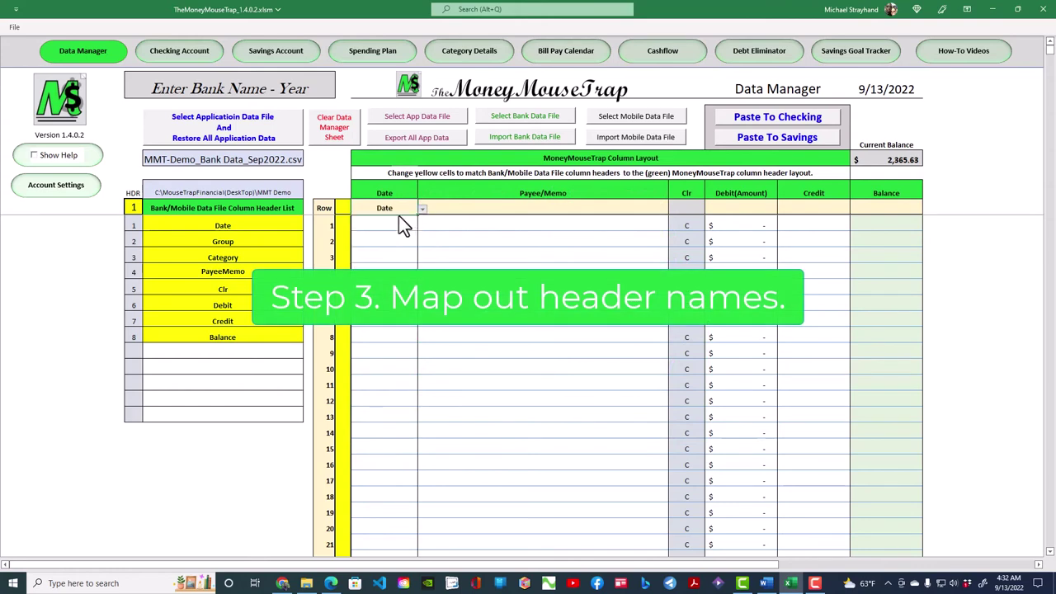
left_click(493, 208)
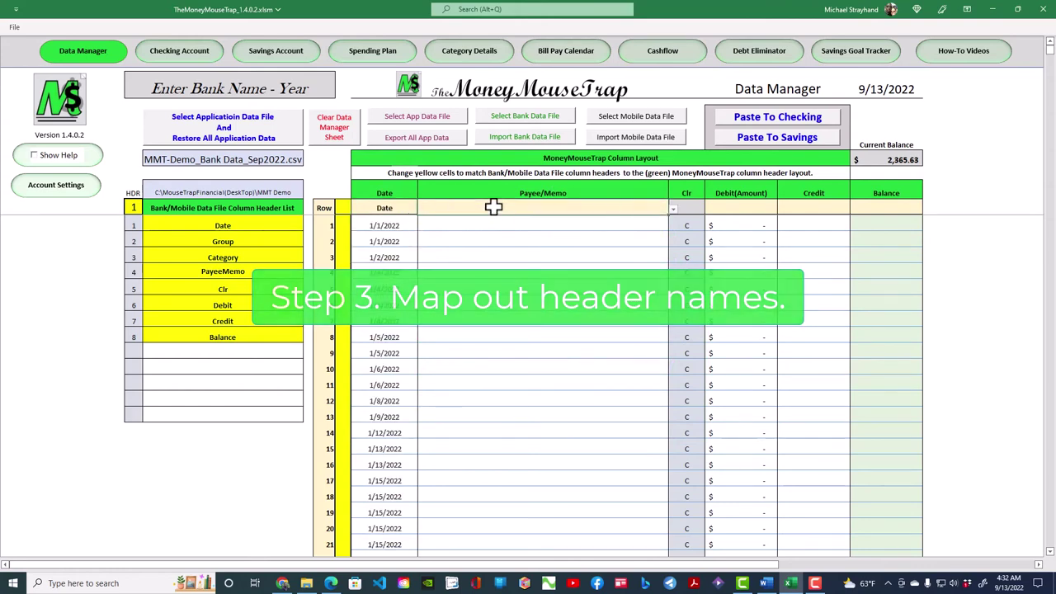
left_click(672, 210)
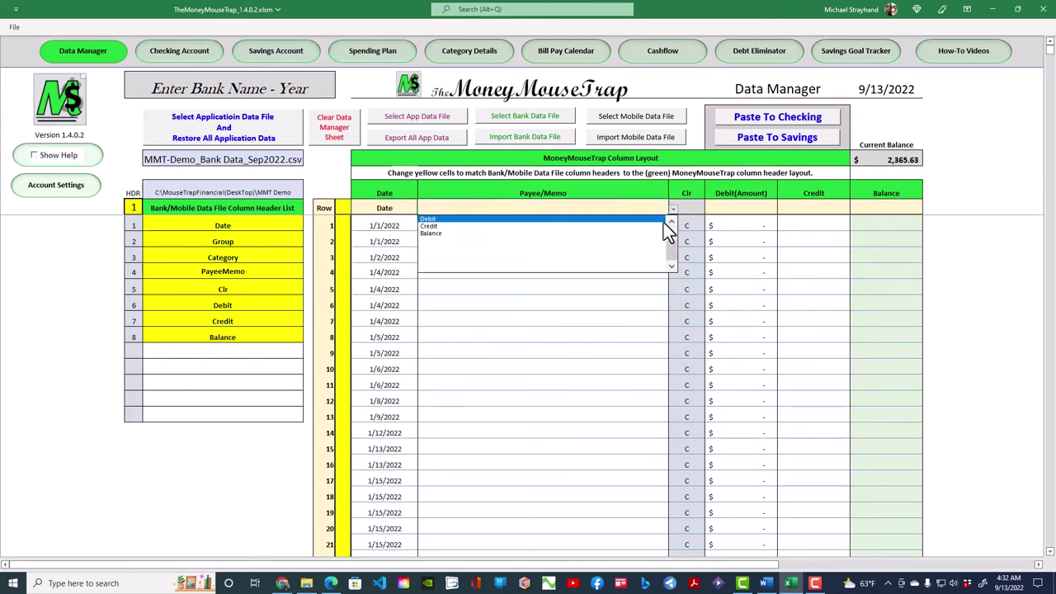
left_click(673, 222)
left_click(672, 221)
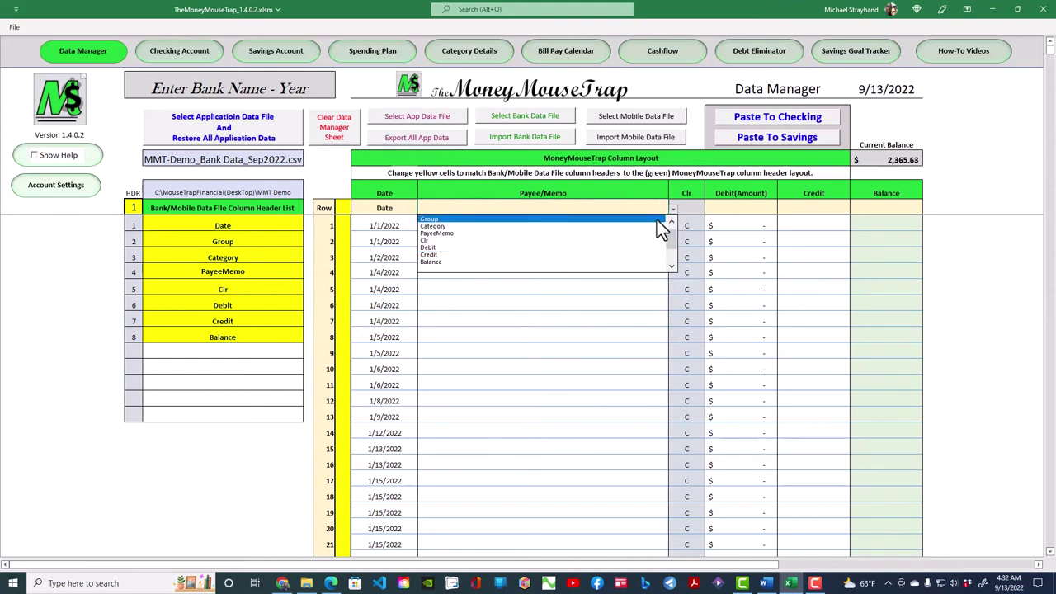
left_click(646, 239)
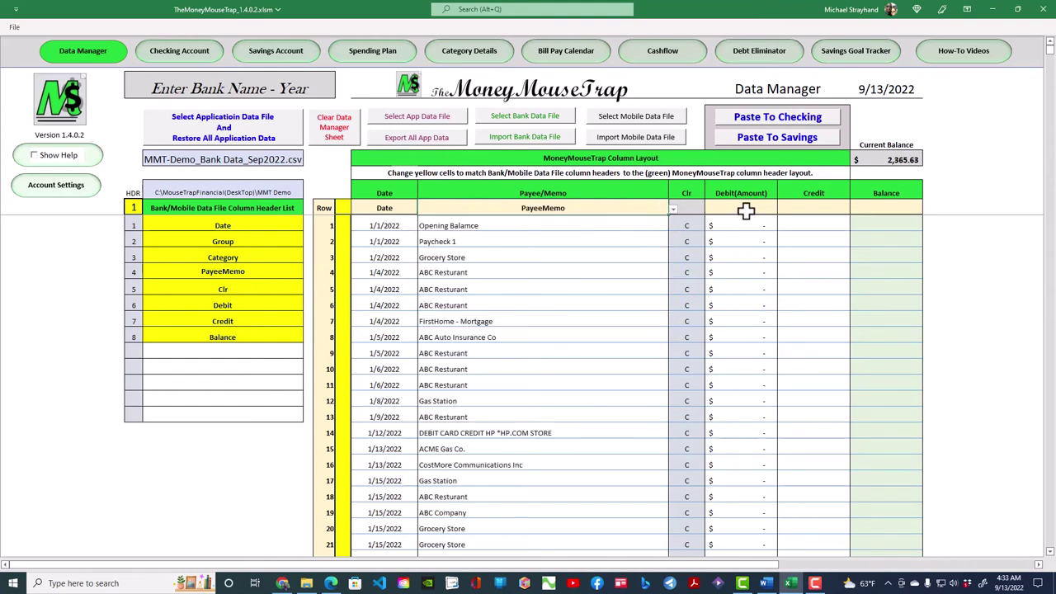
Step: Map the Debit(Amount), Credit and Balance columns to the bank file's Debit, Credit and Balance headers
left_click(774, 210)
left_click(782, 211)
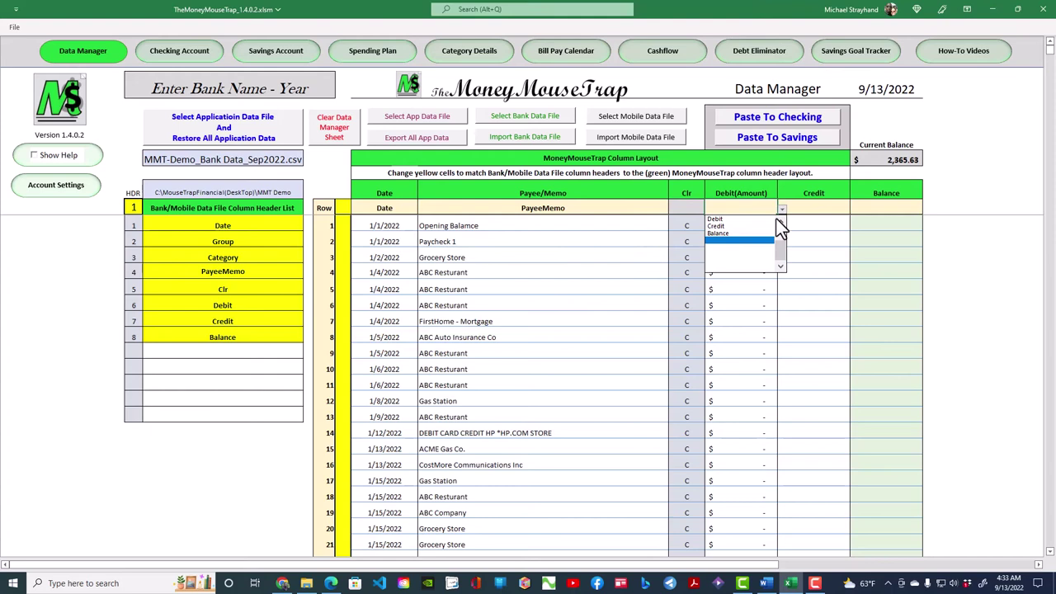
left_click(761, 220)
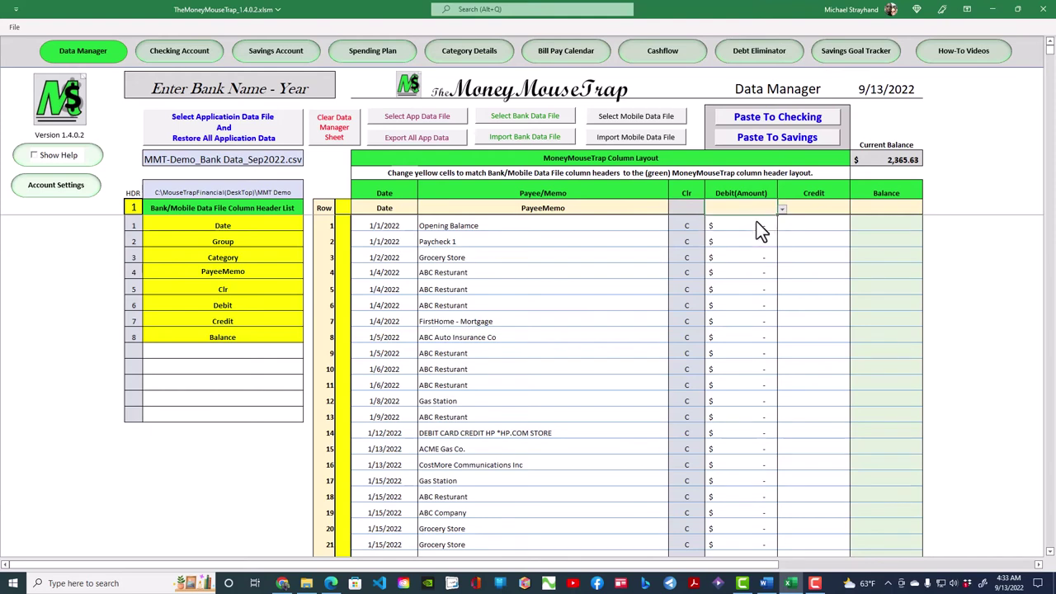
left_click(815, 207)
left_click(855, 210)
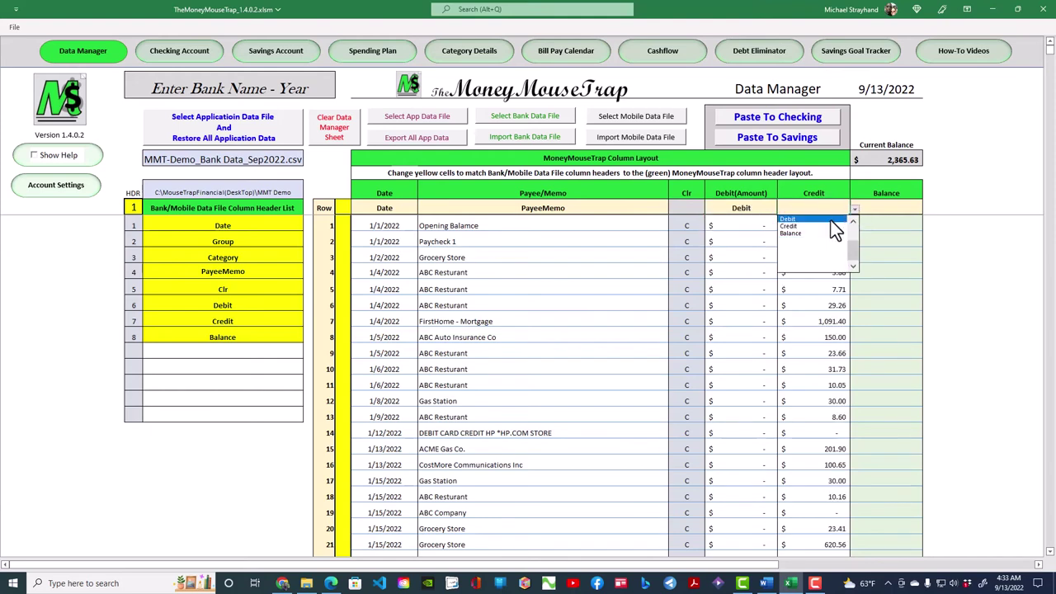
left_click(827, 227)
left_click(885, 207)
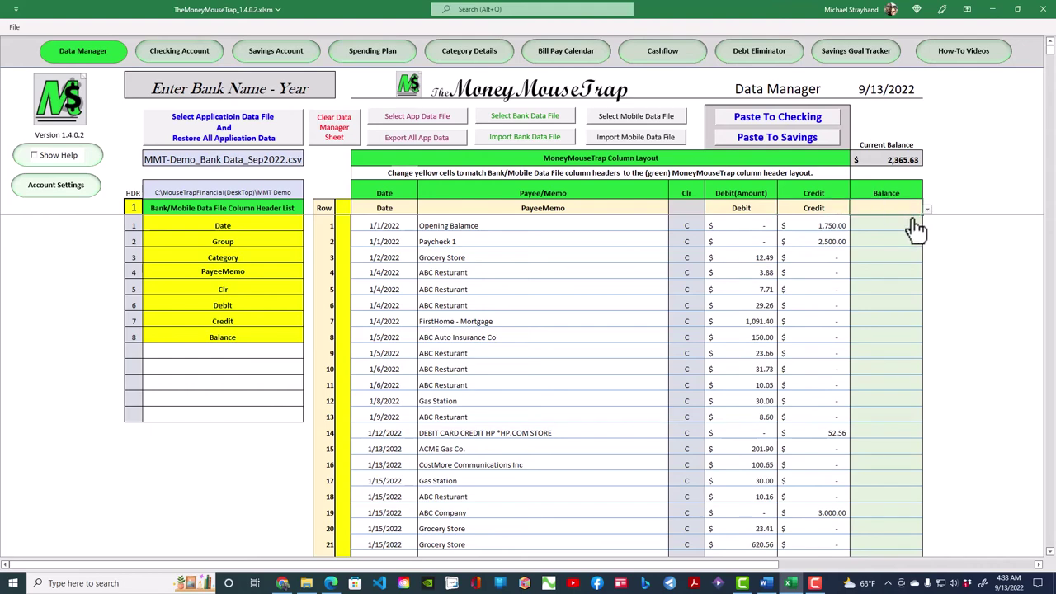
left_click(926, 209)
left_click(916, 237)
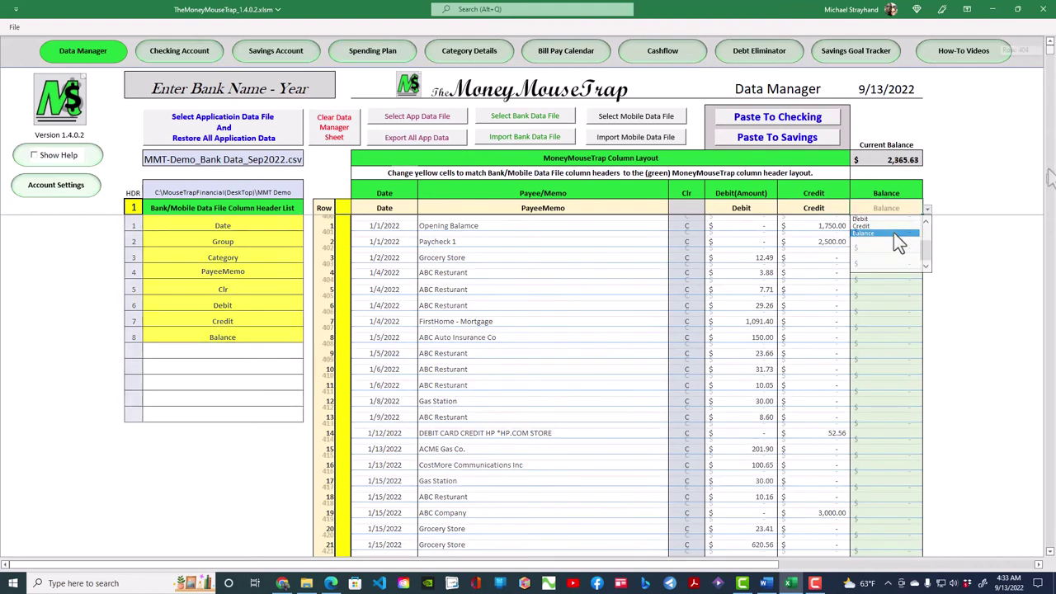
Step: Paste the imported transactions in rows 333 to 337, dated 9/11/2022 to 9/13/2022, into the checking account register
left_click_drag(1050, 161, 1051, 171)
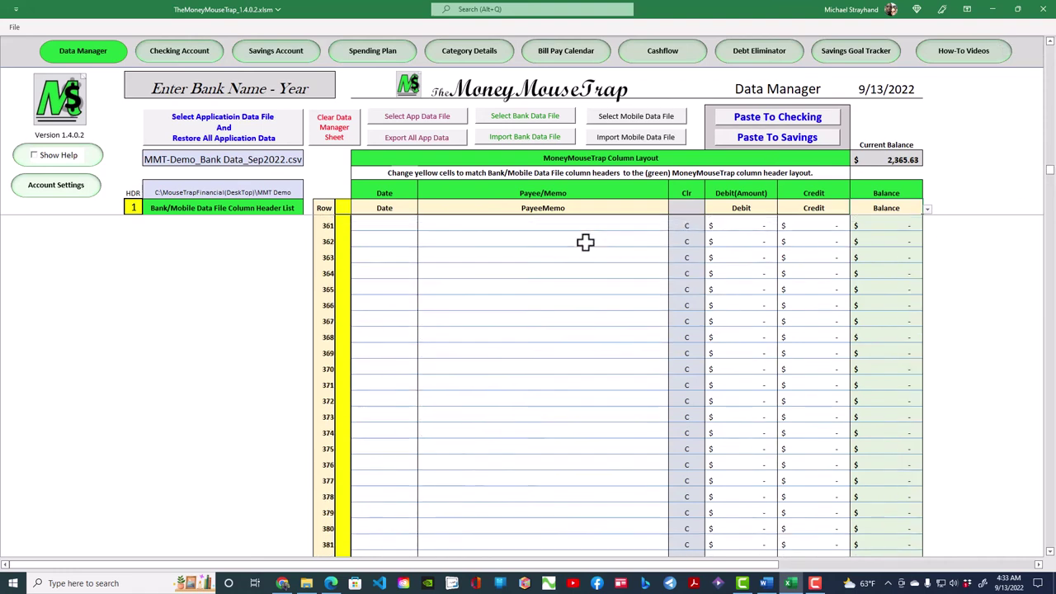
scroll(495, 330, "up", 12)
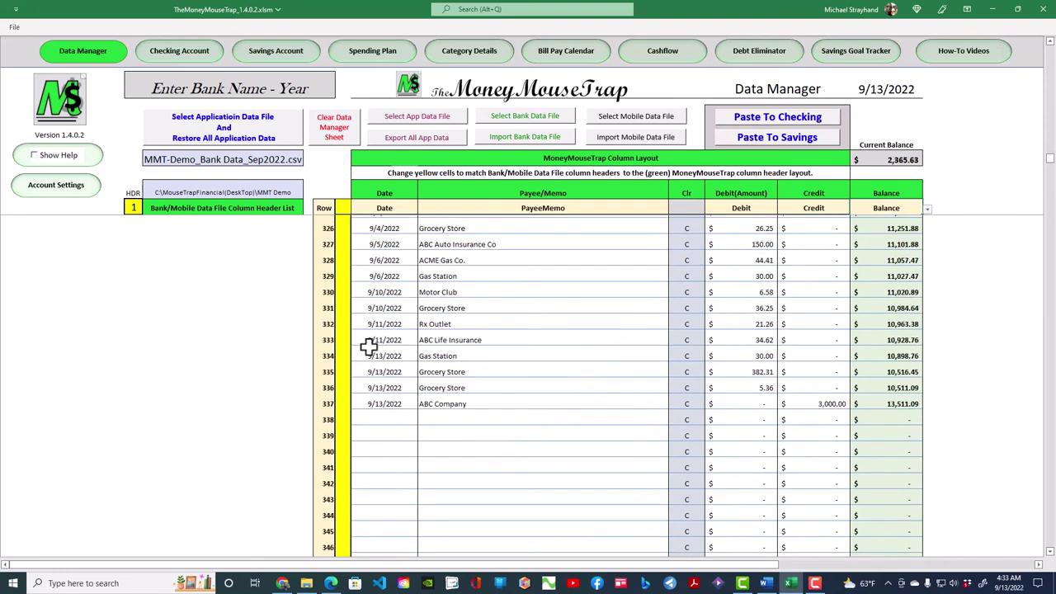
left_click_drag(353, 339, 918, 404)
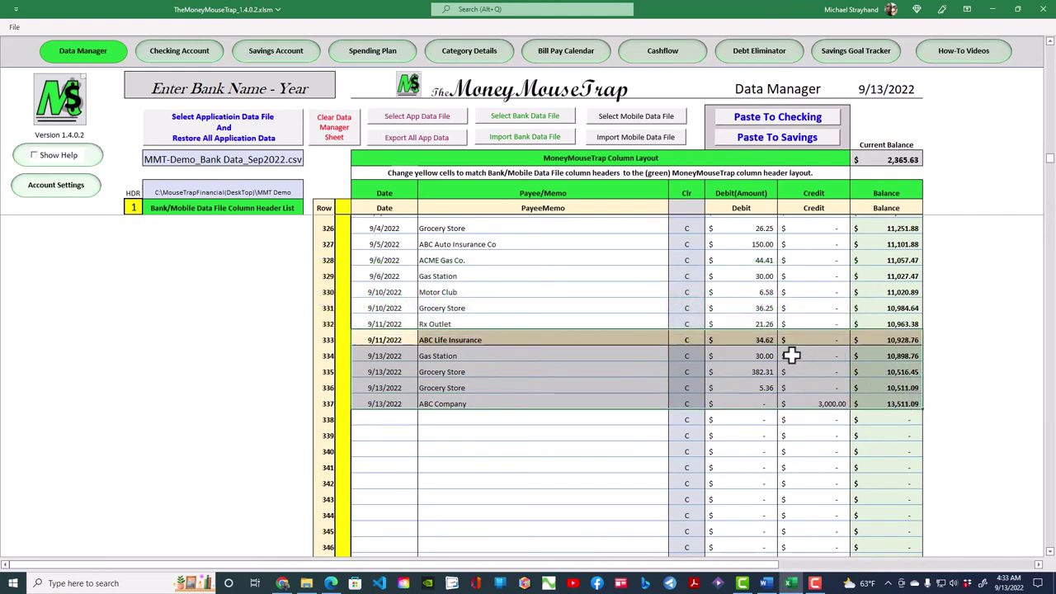
left_click(781, 122)
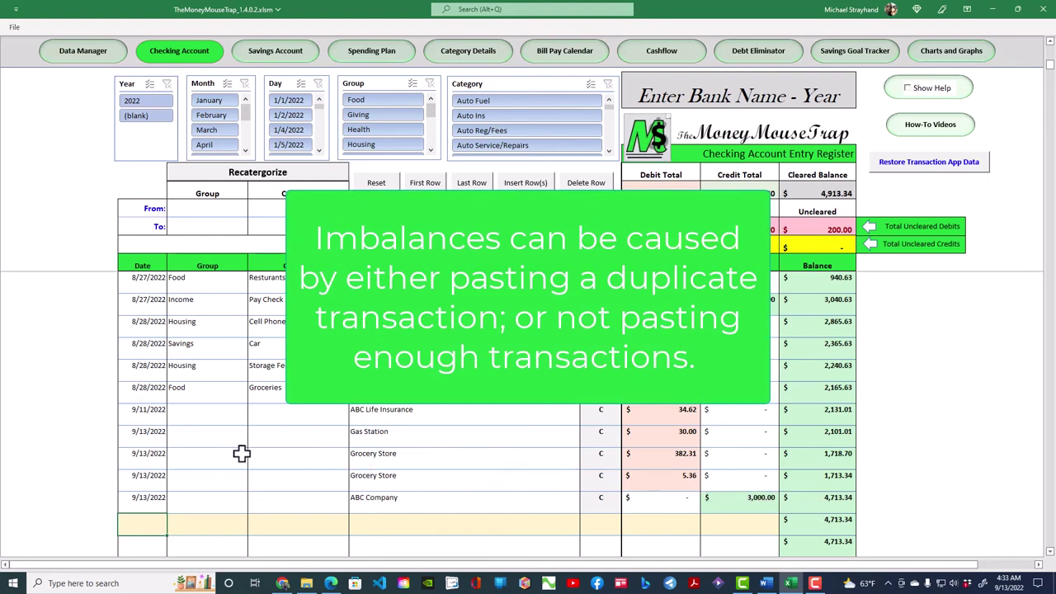
Step: Assign the 9/11/2022 ABC Life Insurance transaction to the Insurance group and the term Life Ins category
left_click(208, 411)
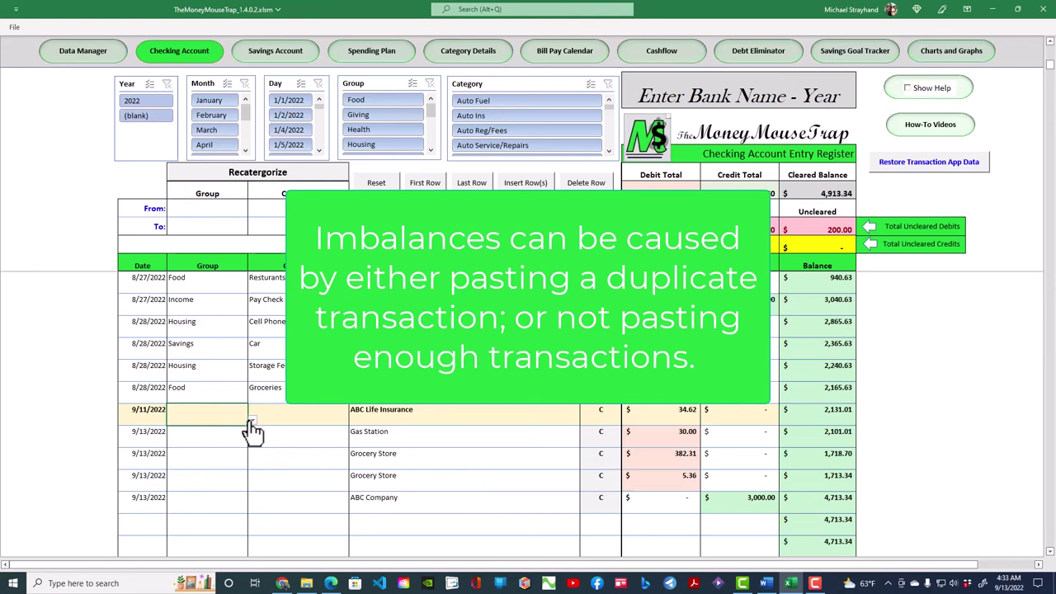
left_click(252, 421)
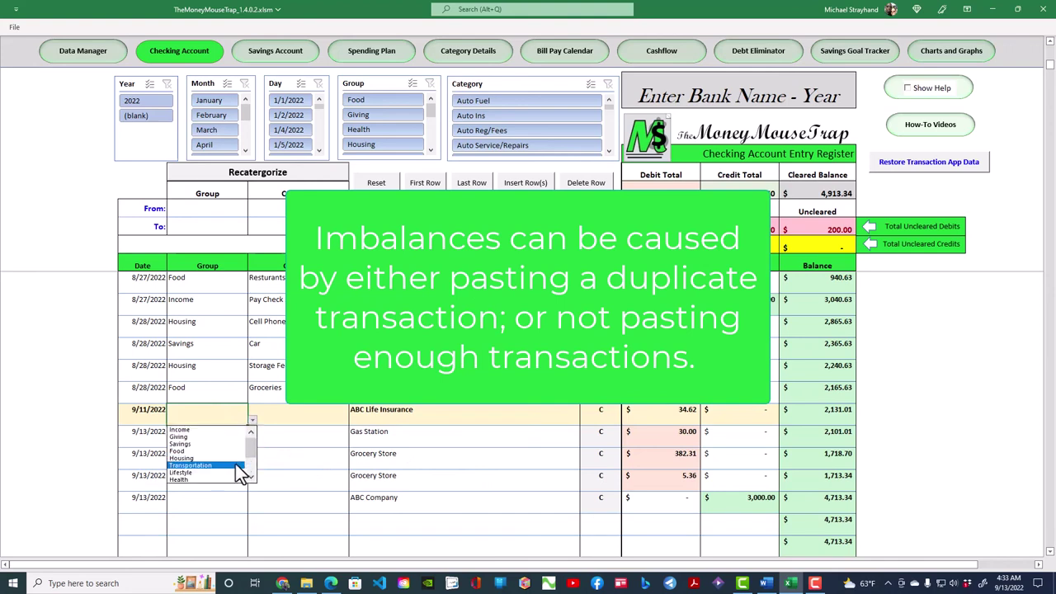
scroll(253, 454, "down", 2)
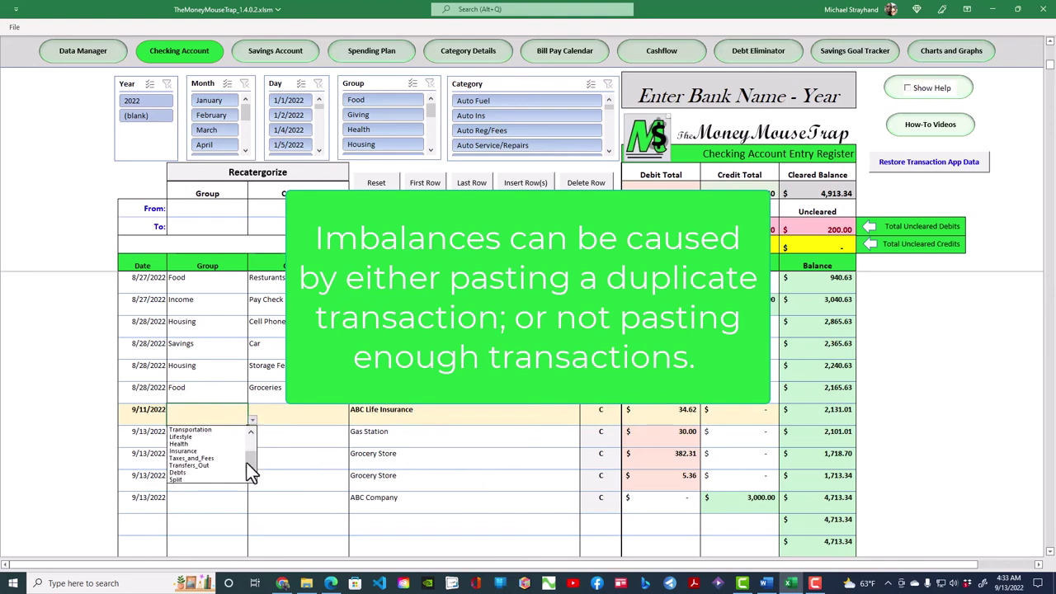
left_click(226, 452)
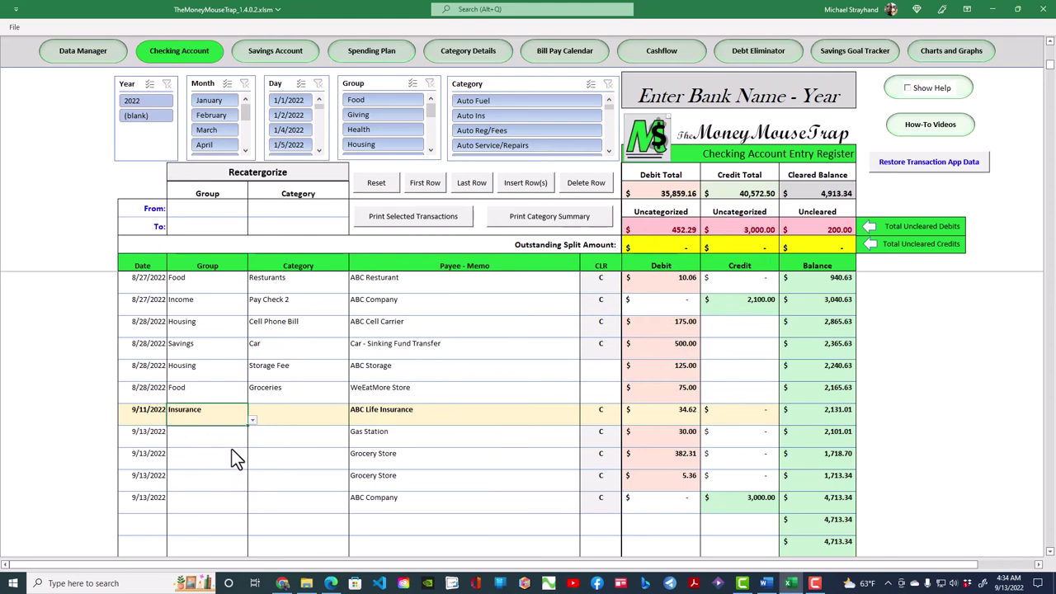
left_click(303, 418)
left_click(354, 419)
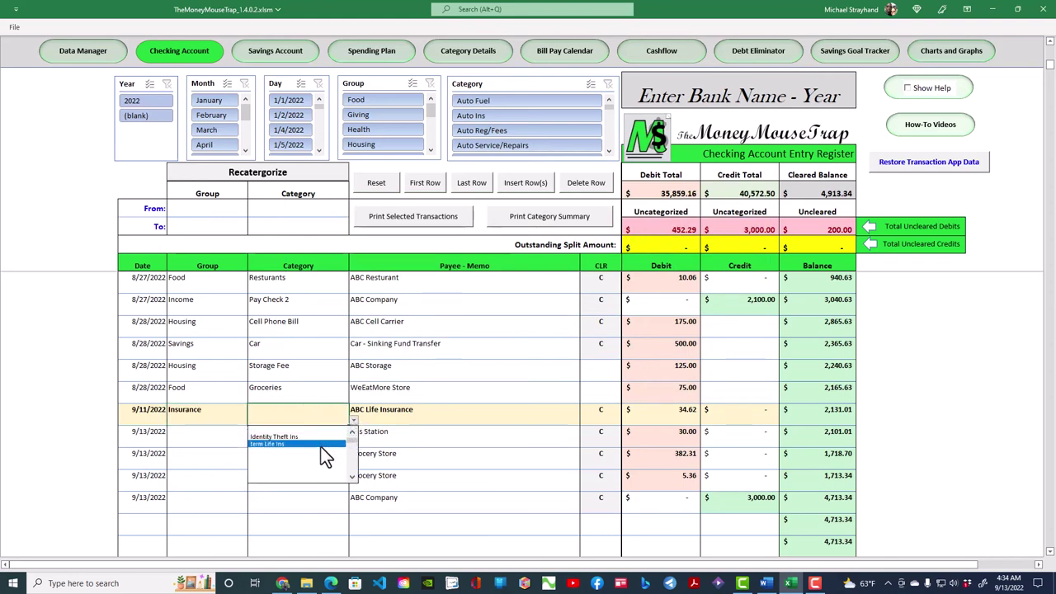
left_click(321, 447)
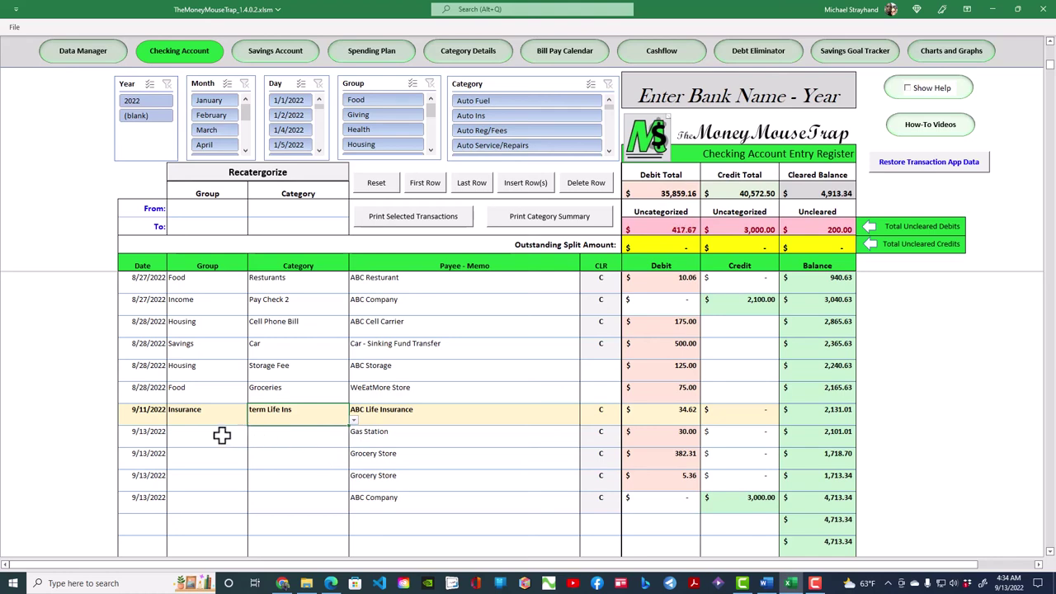
Step: Assign the 9/13/2022 Gas Station transaction to the Transportation group and the Auto Fuel category
left_click(220, 435)
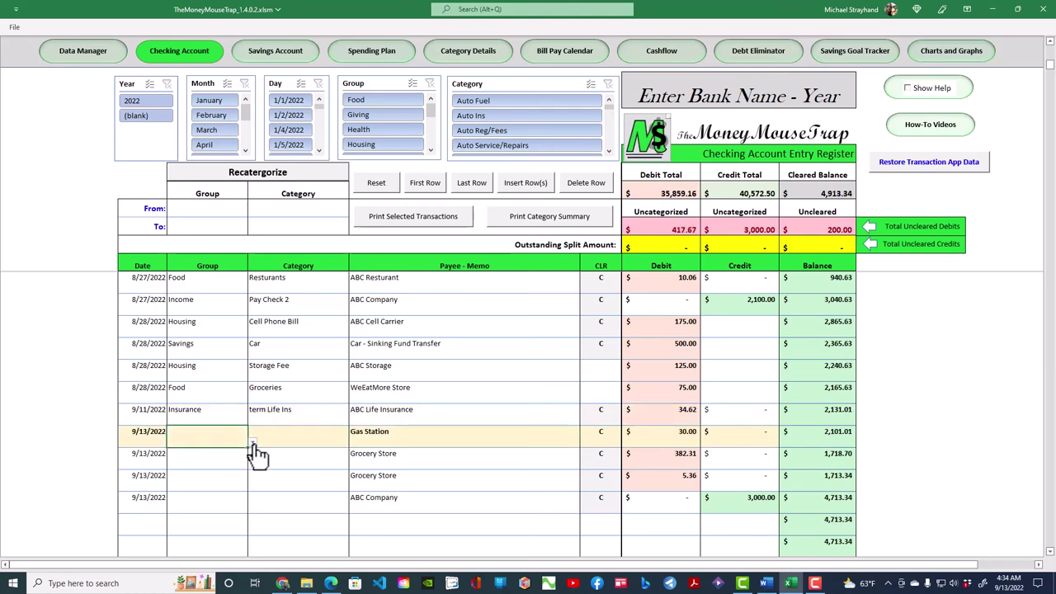
left_click(253, 443)
left_click(239, 487)
left_click(306, 439)
left_click(353, 443)
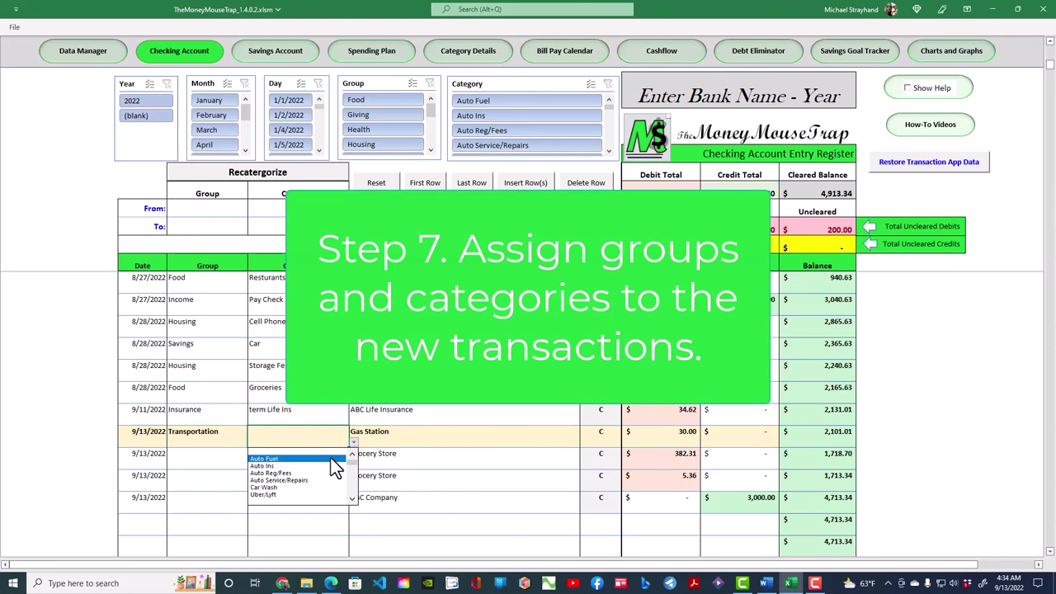
left_click(331, 459)
Step: Assign the 382.31 Grocery Store transaction of 9/13/2022 to the Food group and the Groceries category
left_click(220, 453)
left_click(245, 464)
left_click(217, 496)
left_click(297, 453)
left_click(353, 465)
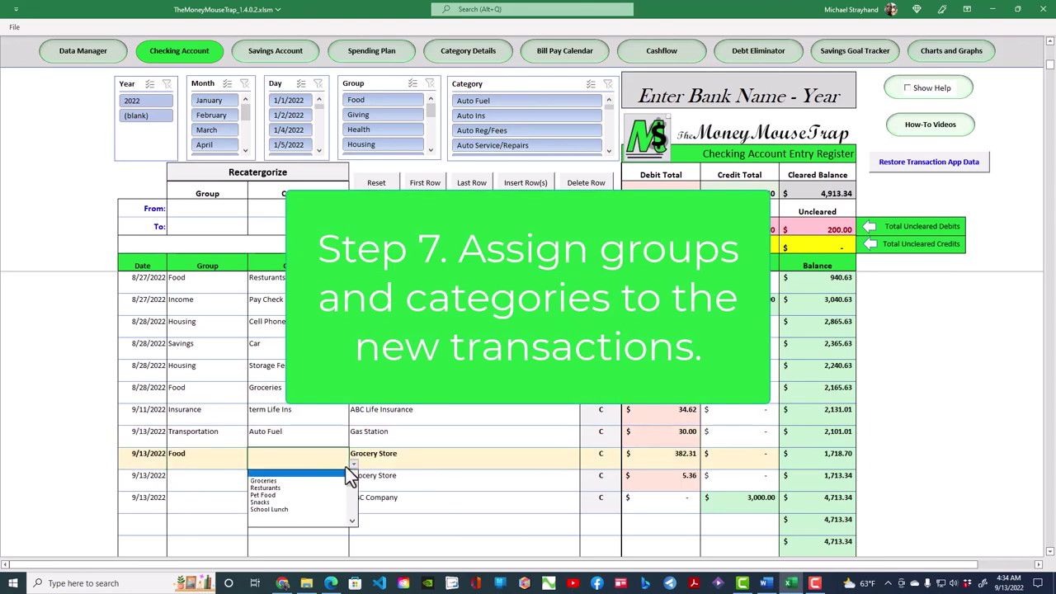
left_click(280, 480)
Step: Assign the 5.36 Grocery Store transaction of 9/13/2022 to the Food group and the Snacks category
left_click(216, 481)
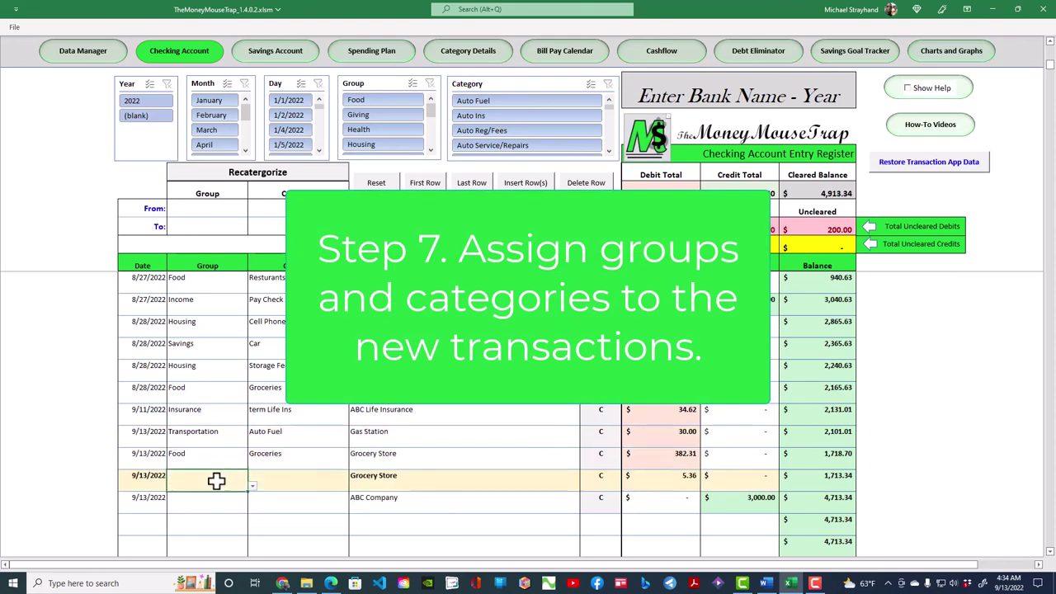
left_click(245, 487)
left_click(206, 504)
left_click(281, 481)
left_click(353, 486)
left_click(312, 524)
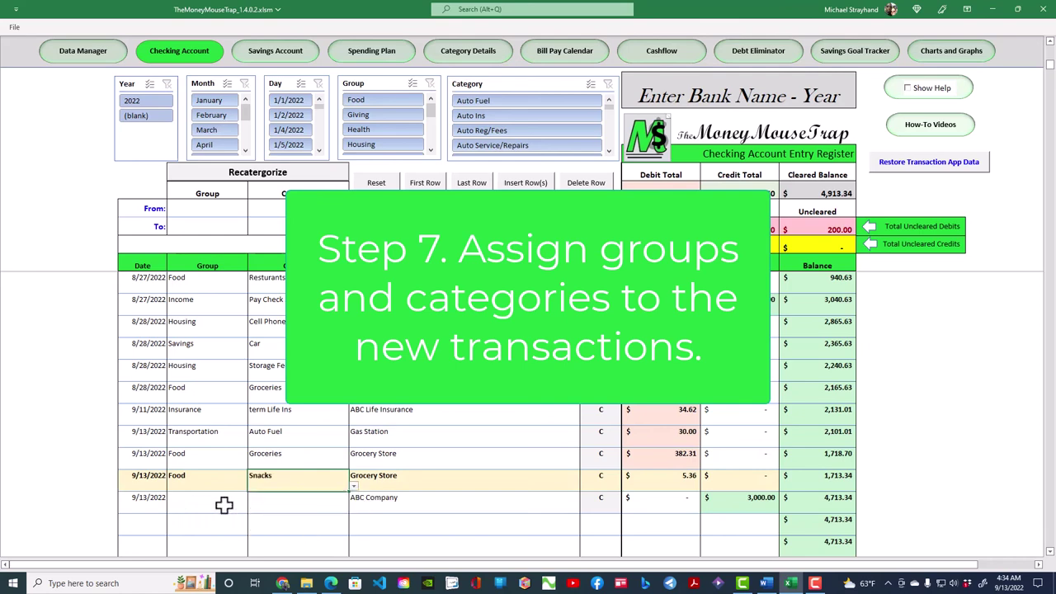
Step: Assign the 9/13/2022 ABC Company deposit to the Income group and the Pay Check 1 category
left_click(219, 498)
left_click(245, 510)
left_click(211, 541)
left_click(281, 498)
left_click(351, 510)
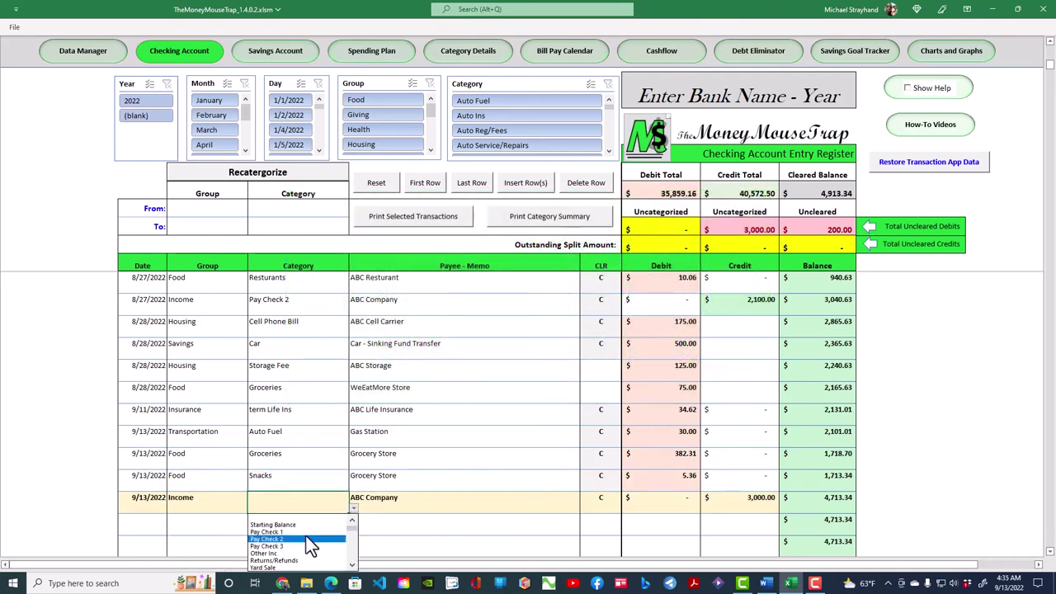
left_click(307, 532)
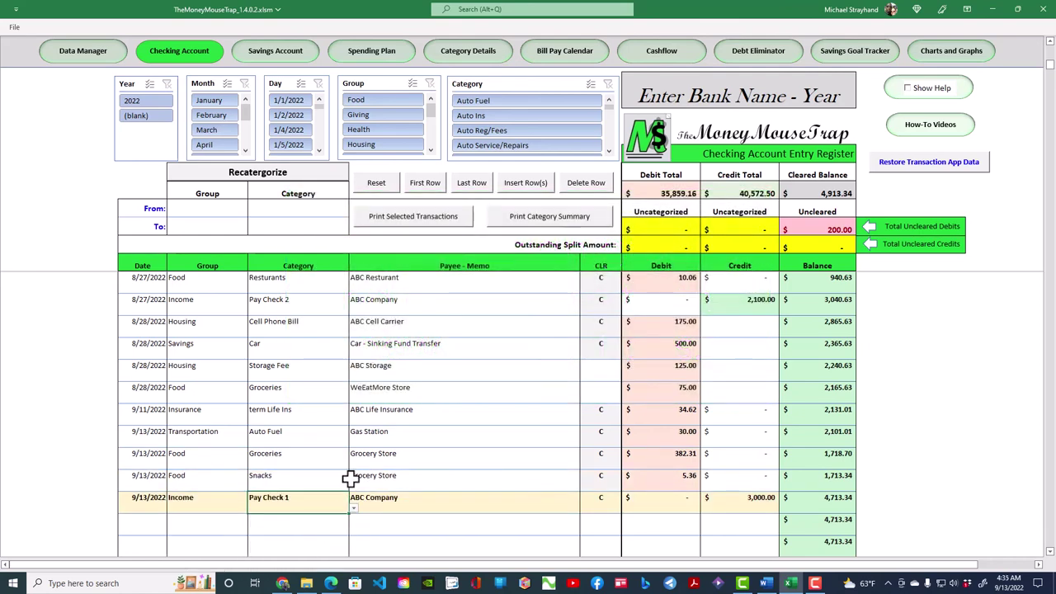